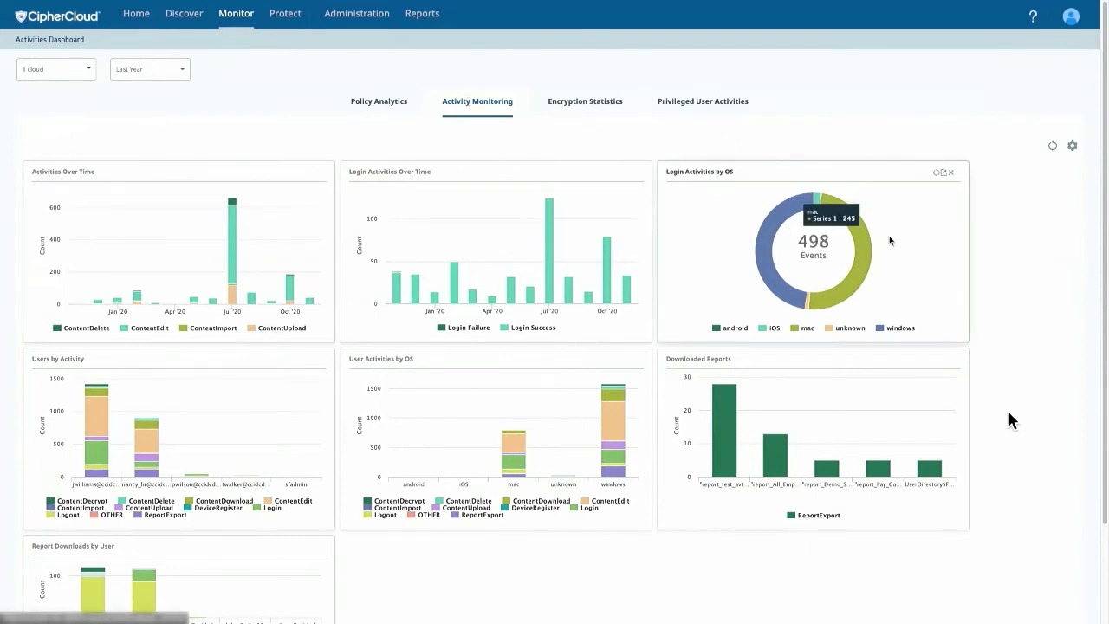
Scroll the CipherCloud activity dashboard, then switch to the Use cases presentation slide.
scroll(1071, 314, down, 1)
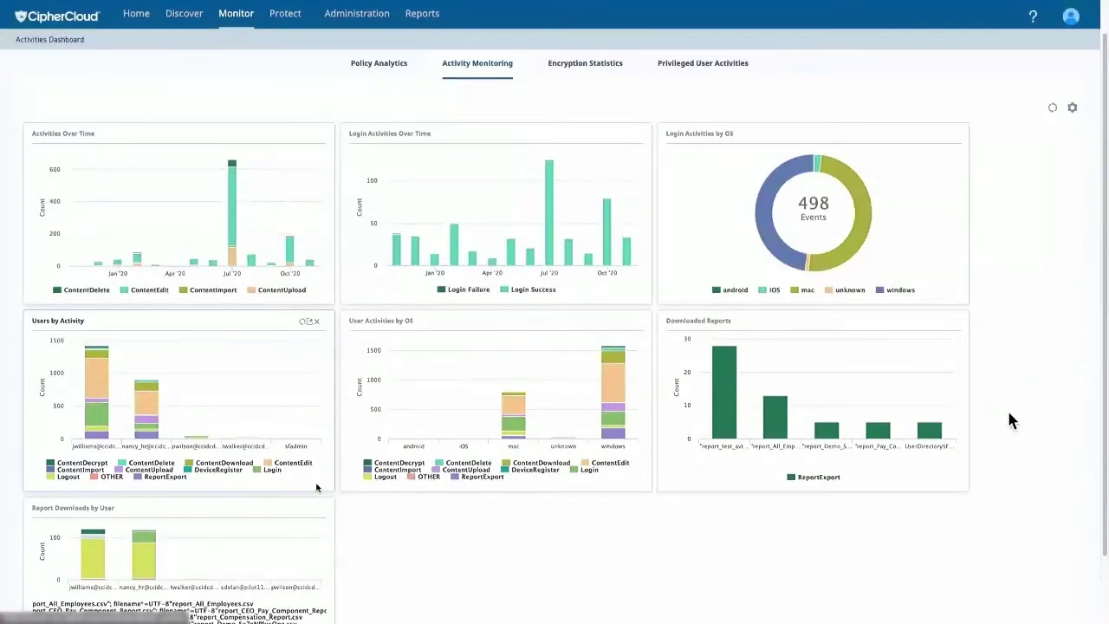
key(alt+Tab)
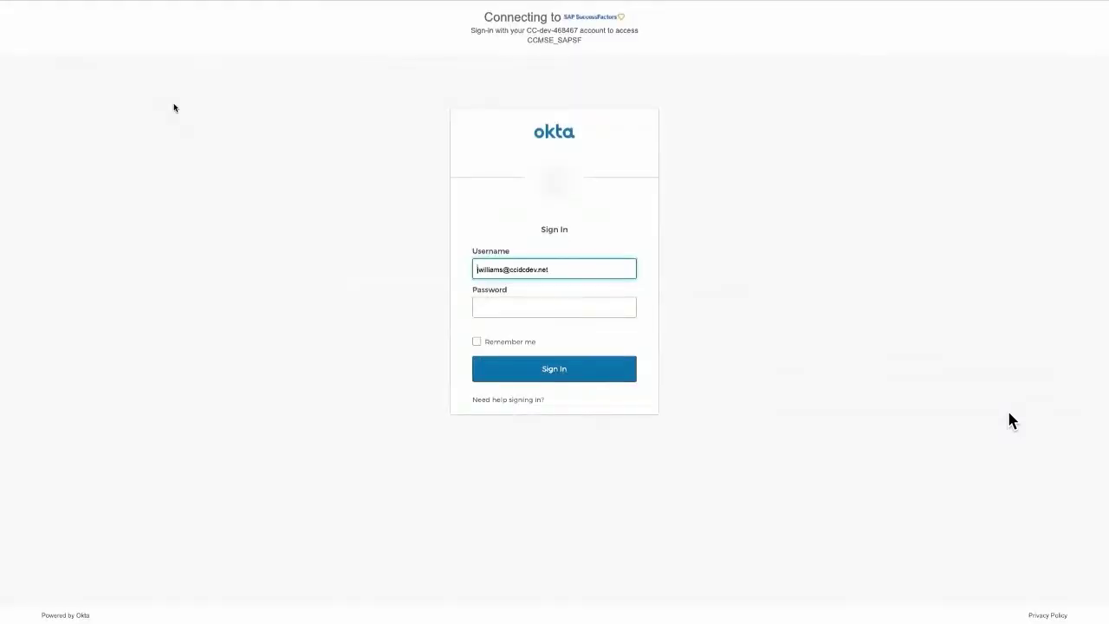
Sign in to SAP SuccessFactors through Okta with the password, then open and close the Home menu.
click(518, 307)
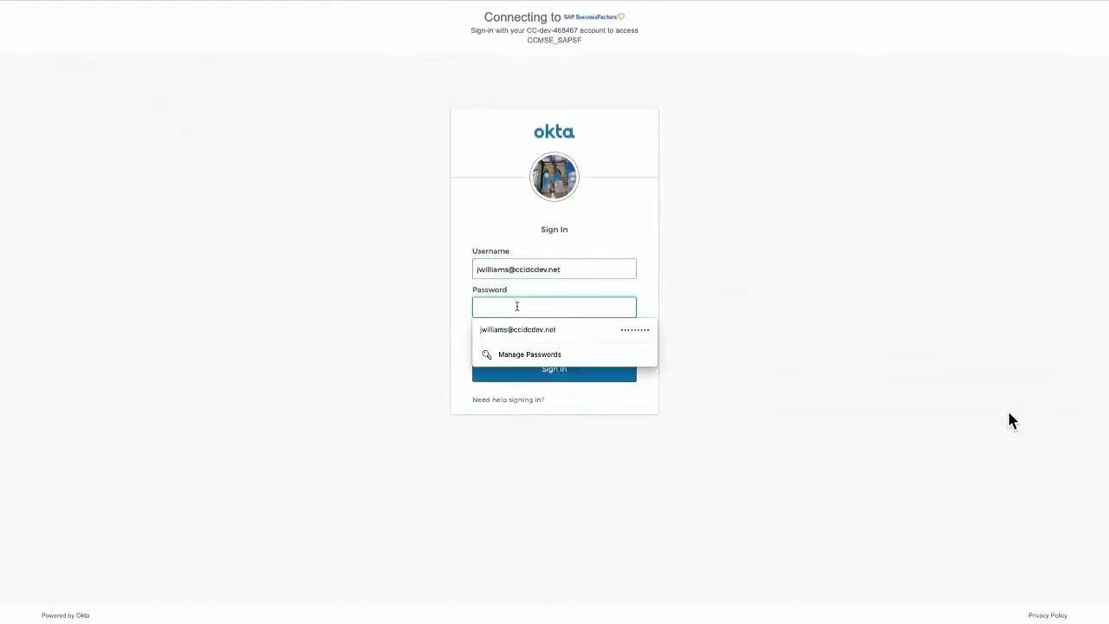
text(*********)
key(Return)
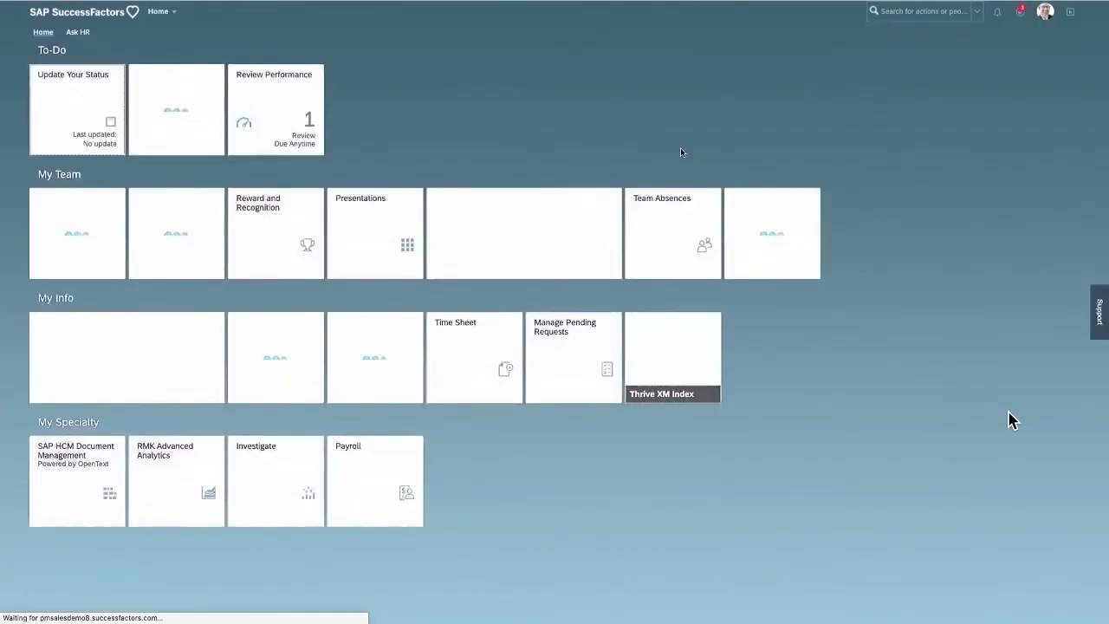
click(174, 13)
click(781, 249)
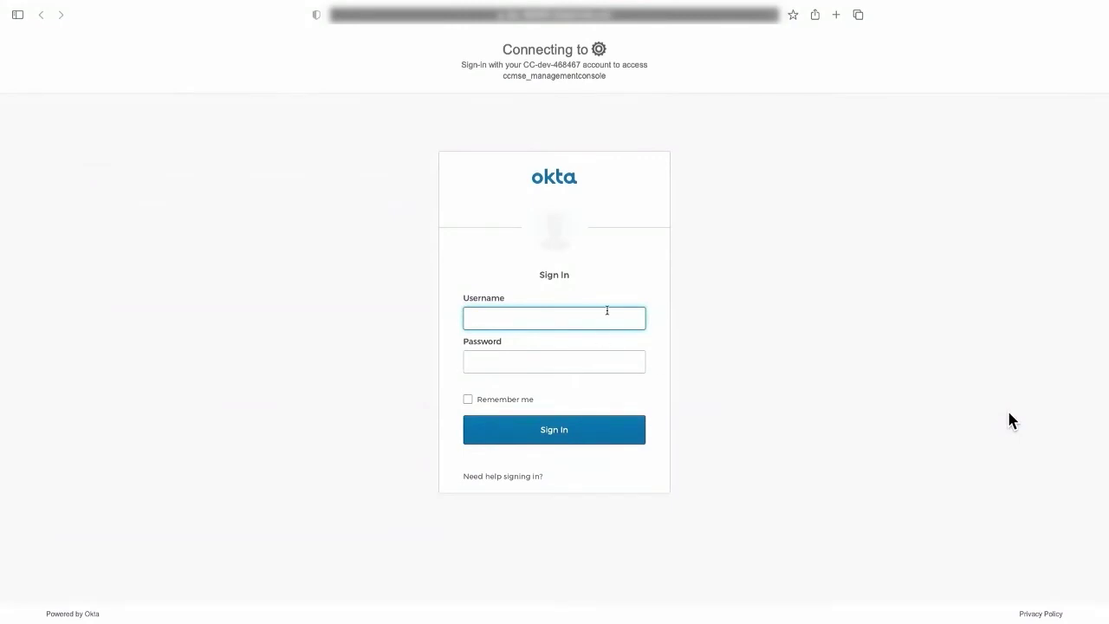
Sign in to Okta for ccmse_managementconsole with the second user's username and password.
key(Tab)
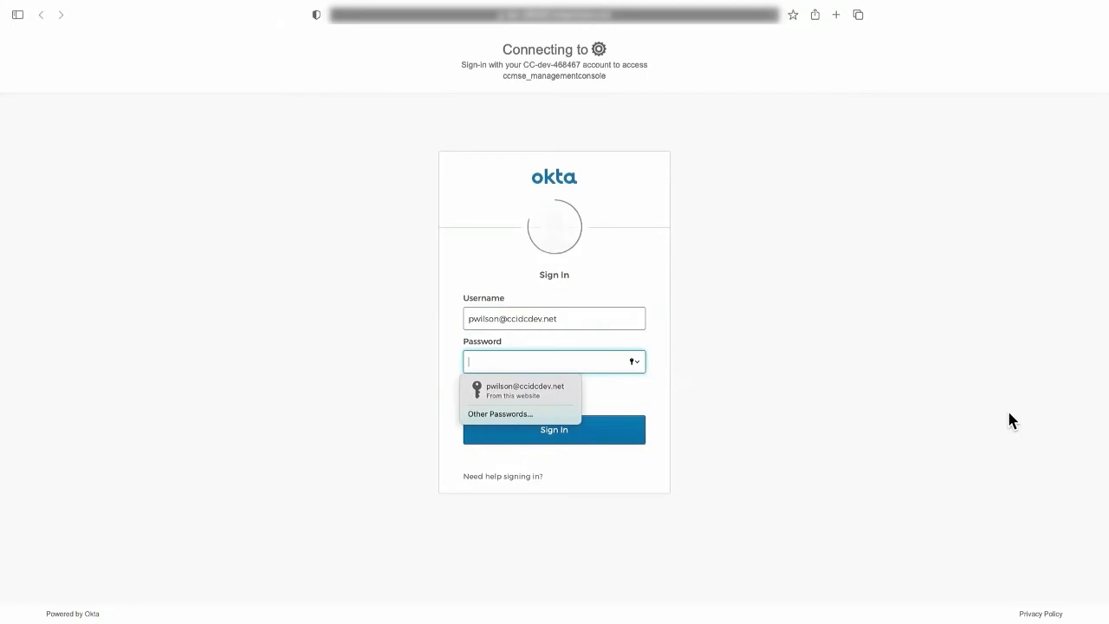
text(•••••••••)
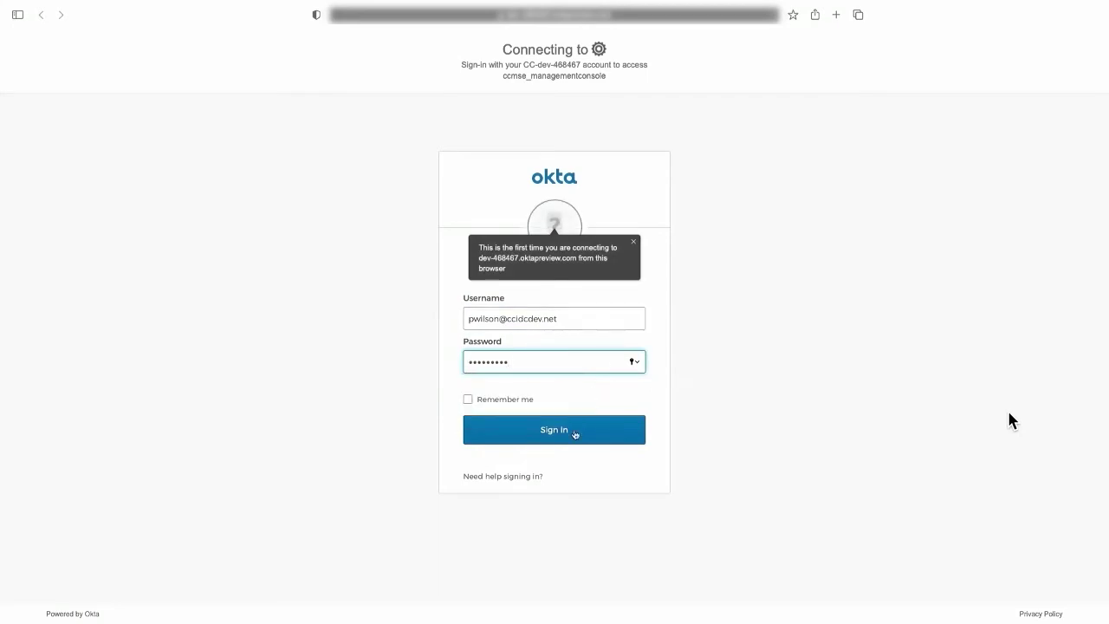
click(570, 433)
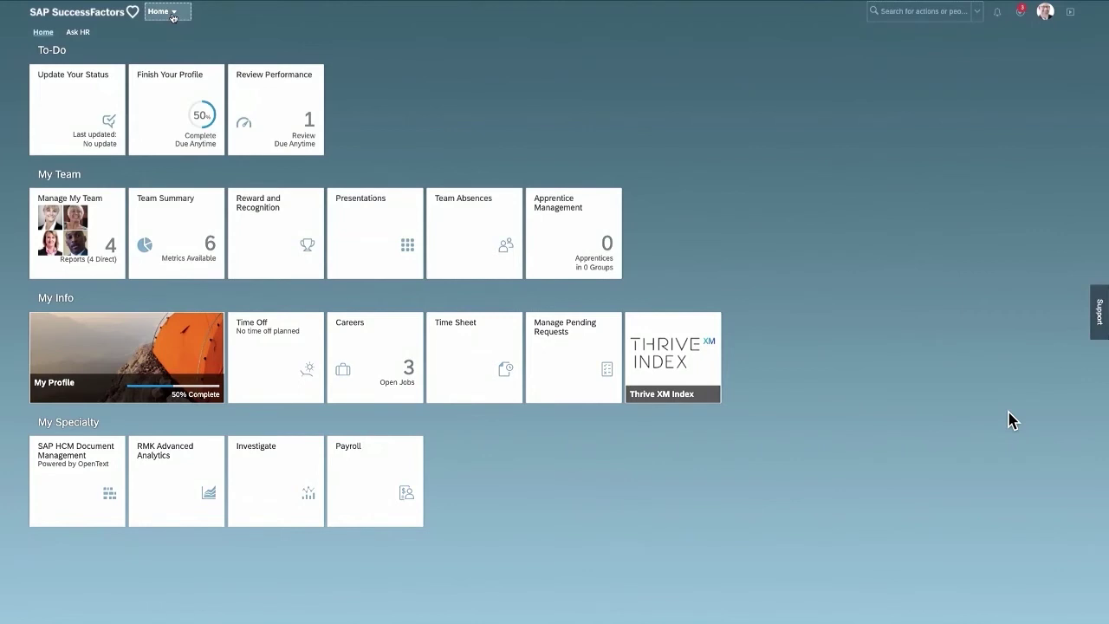
Go to the Report Center from the Home menu and open the All Employees report.
click(172, 16)
click(159, 239)
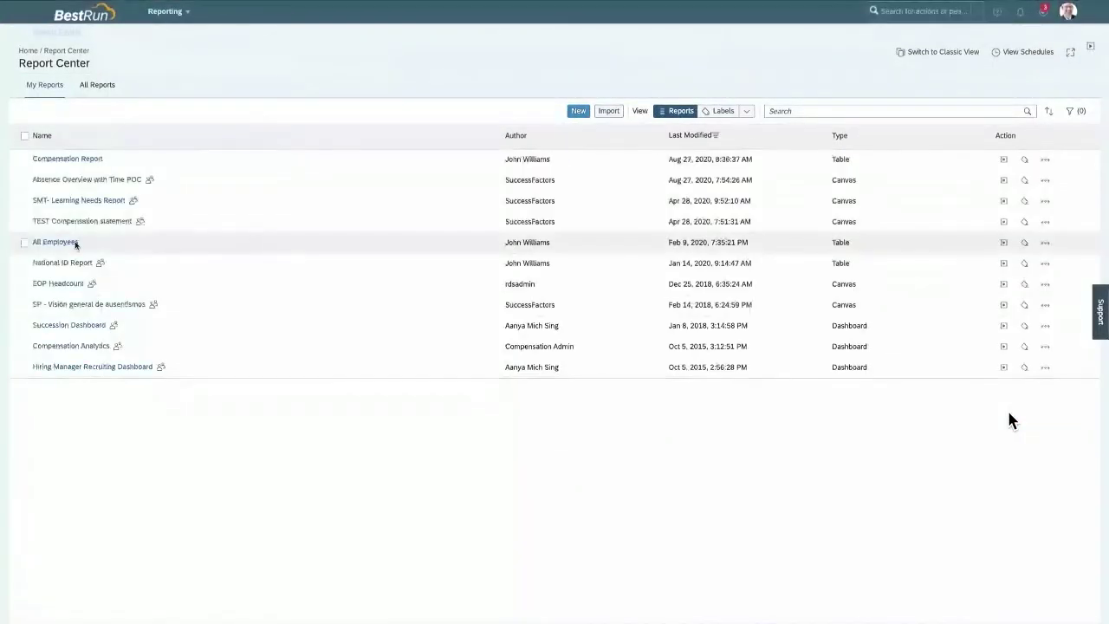
click(55, 243)
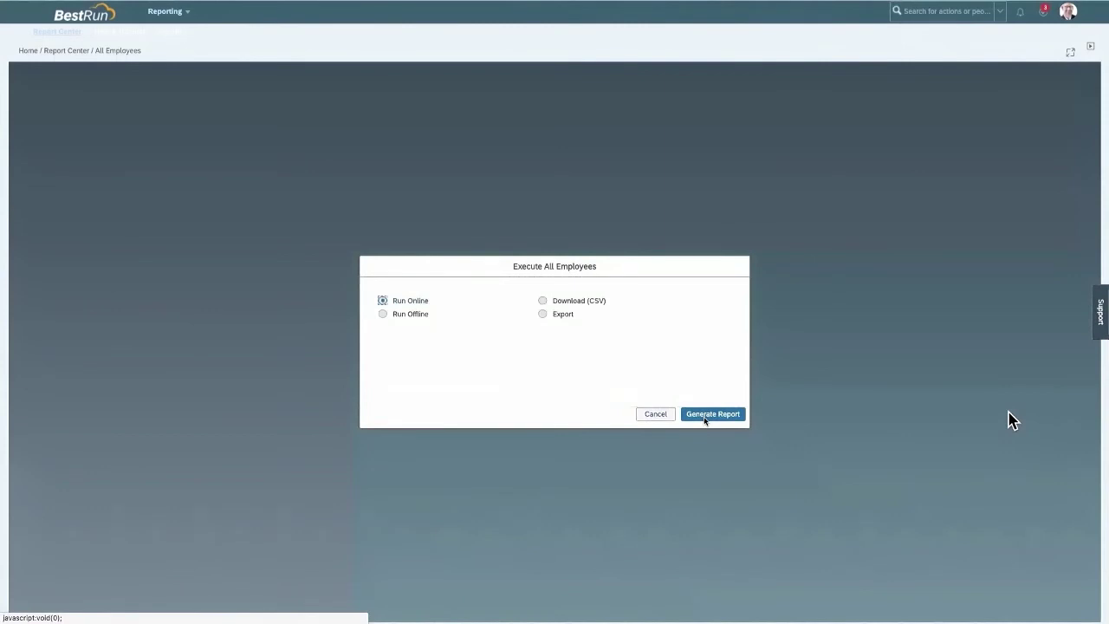
Generate the All Employees report online and request it as an Excel download.
click(711, 414)
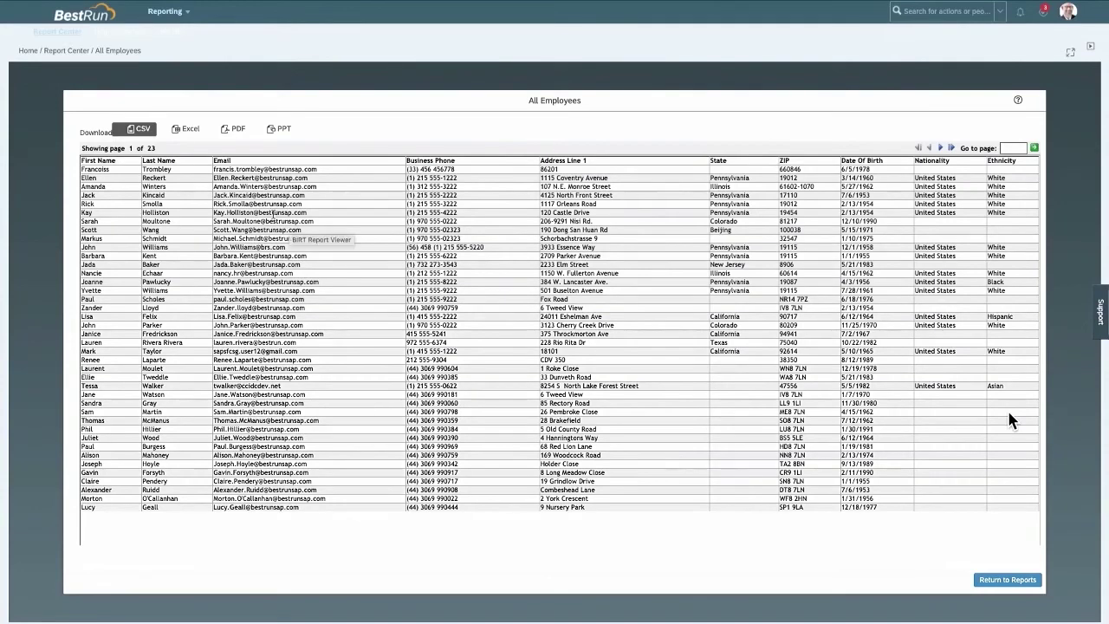
click(197, 130)
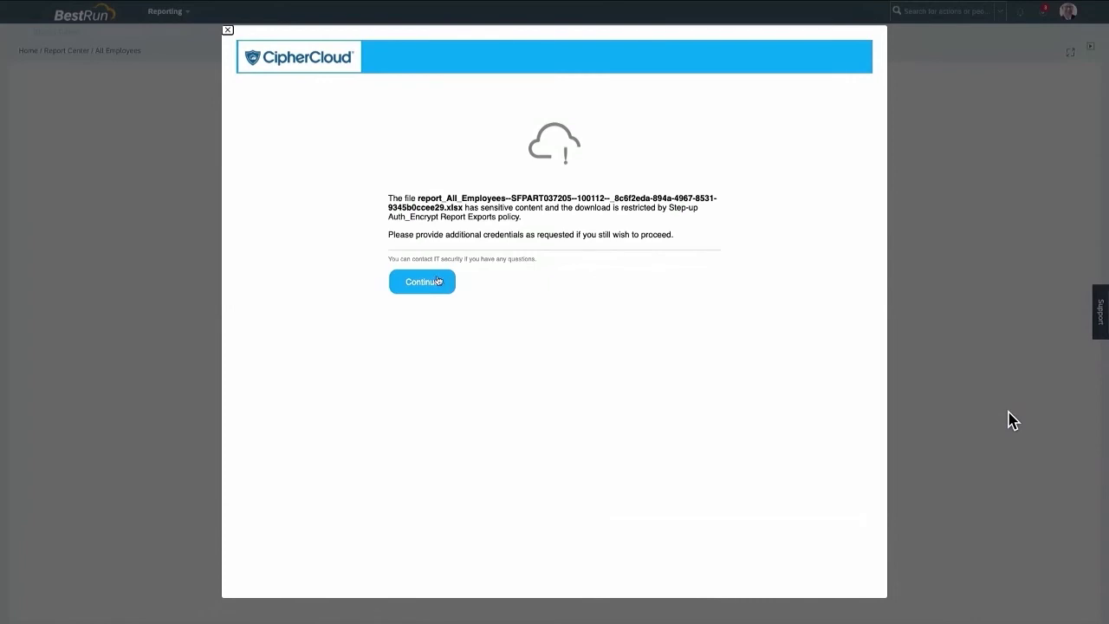
Continue past the CipherCloud restricted-download warning and enter the Okta security question answer.
click(435, 281)
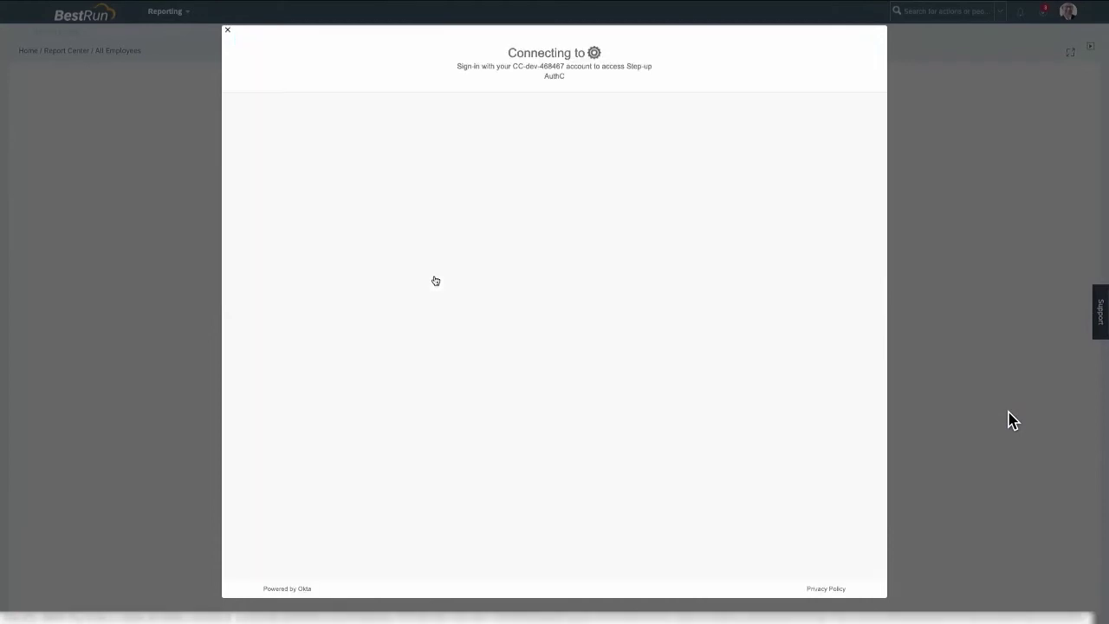
text(•••••)
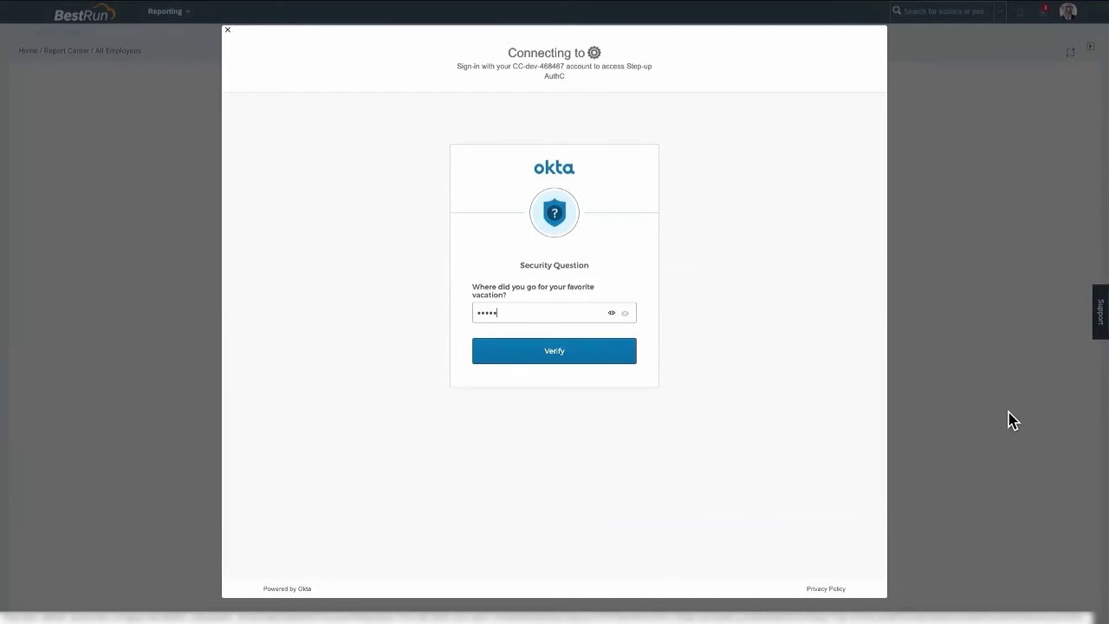
Verify the security answer and dismiss Edge's update-password prompt as the encrypted report downloads.
click(557, 350)
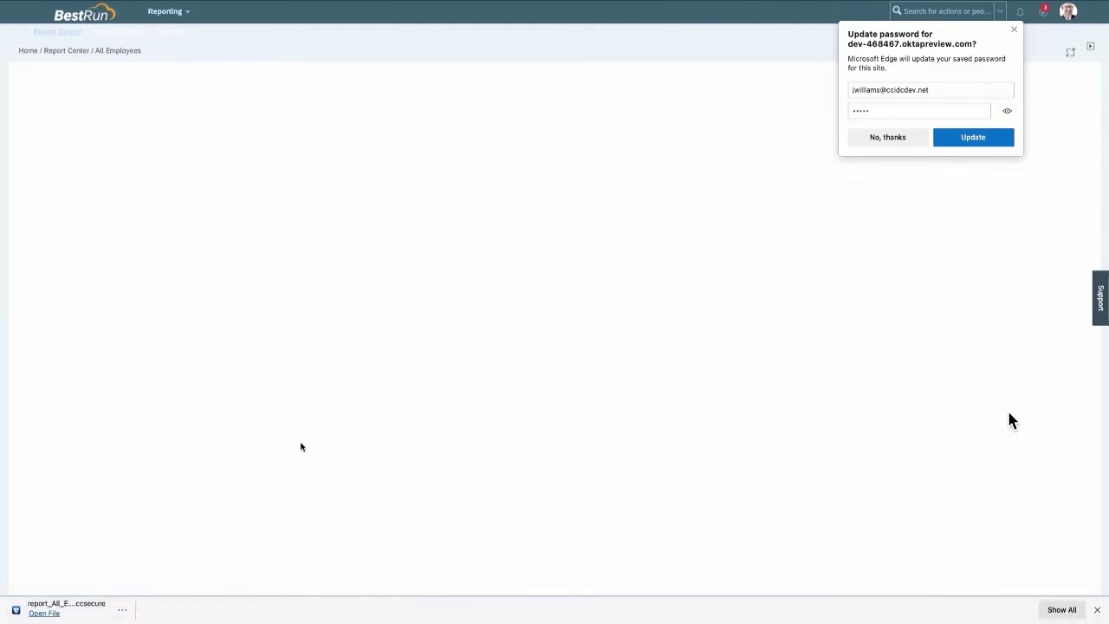
click(1015, 31)
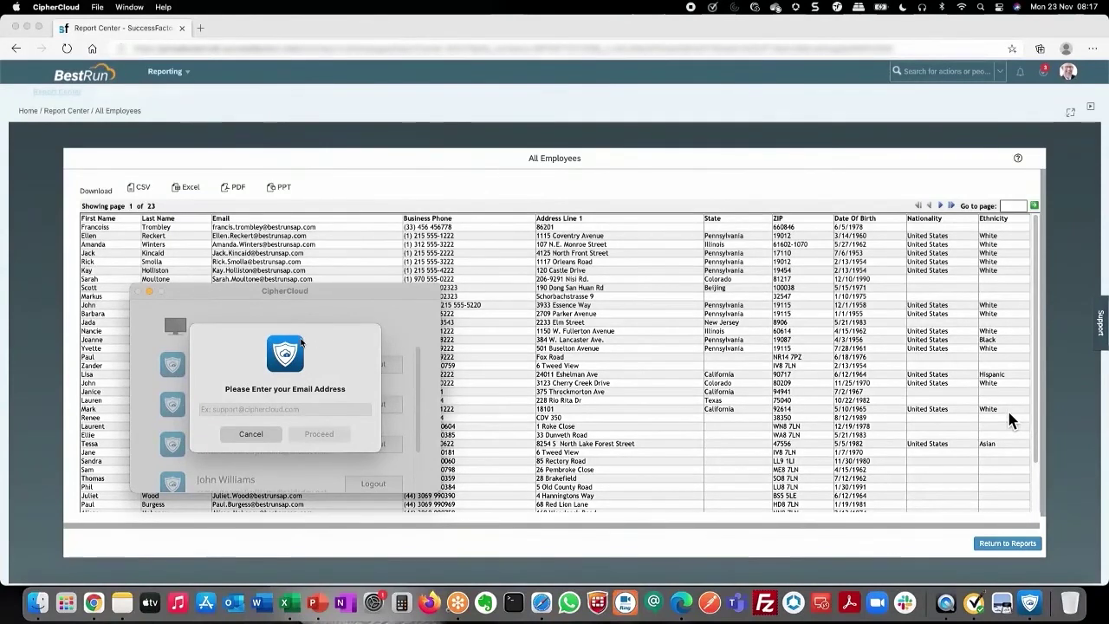
Enter the user's email address in the CipherCloud dialog and proceed.
click(230, 412)
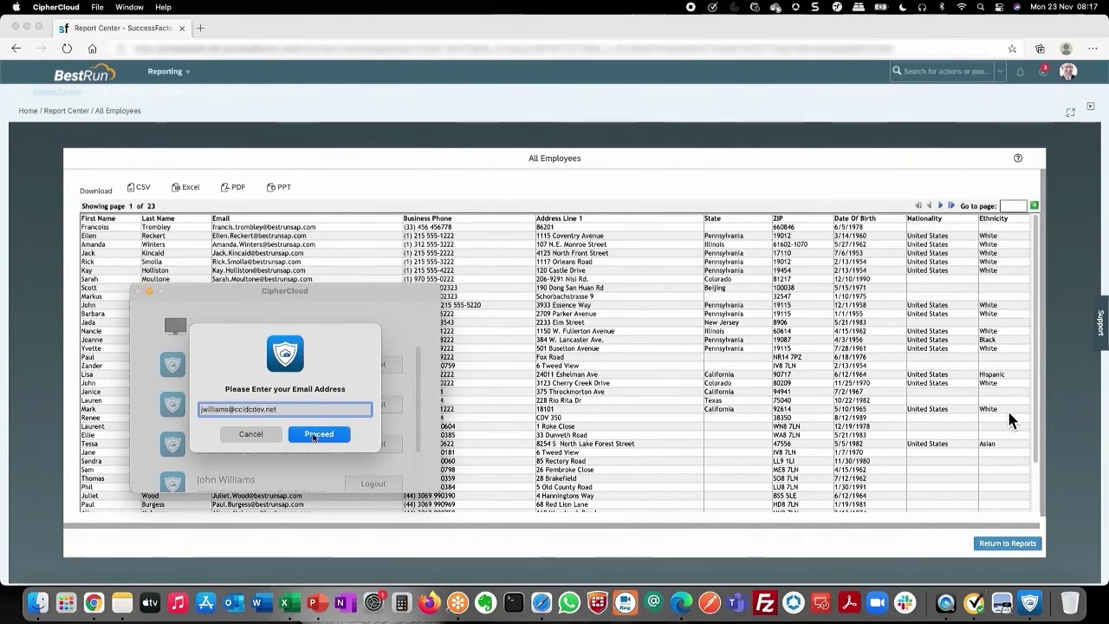
click(315, 434)
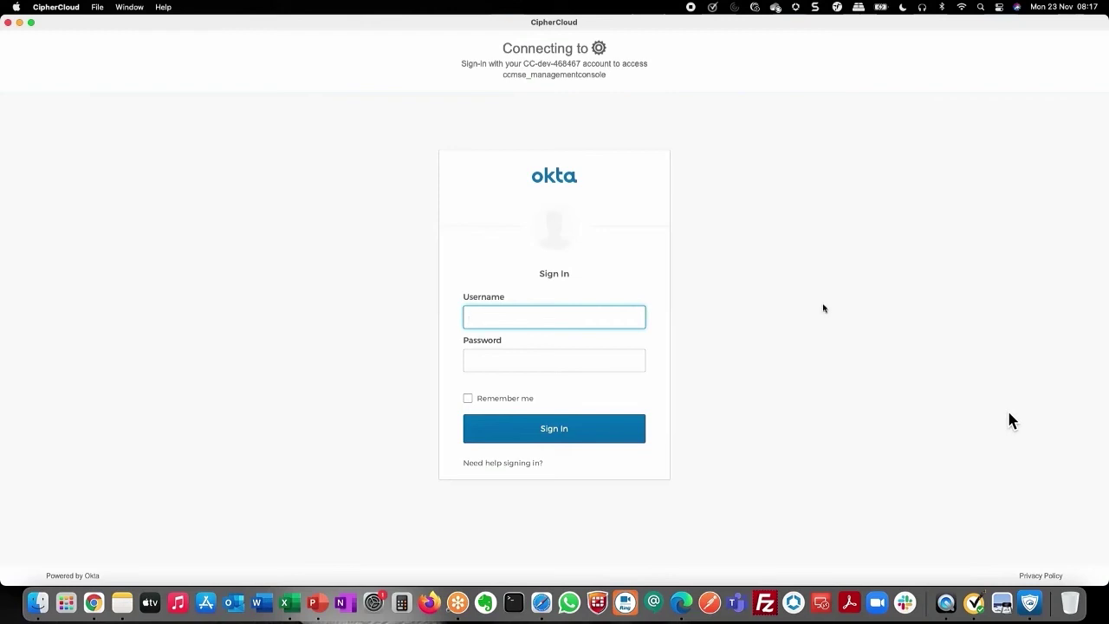
Sign in to Okta with the user's email address and password.
key(Tab)
text(***)
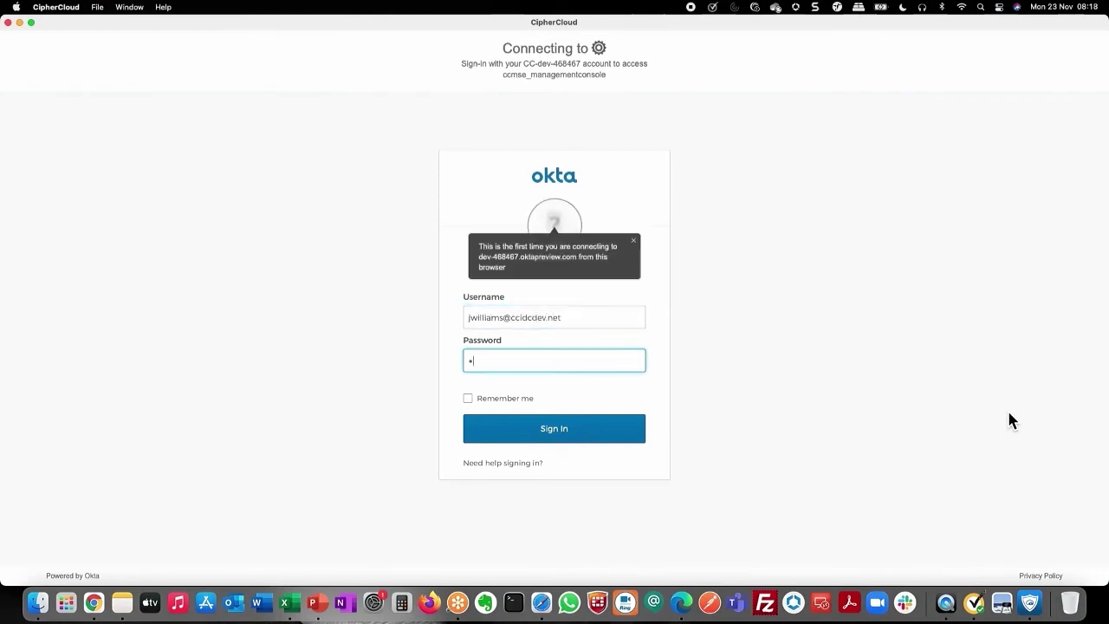
text(******)
key(Return)
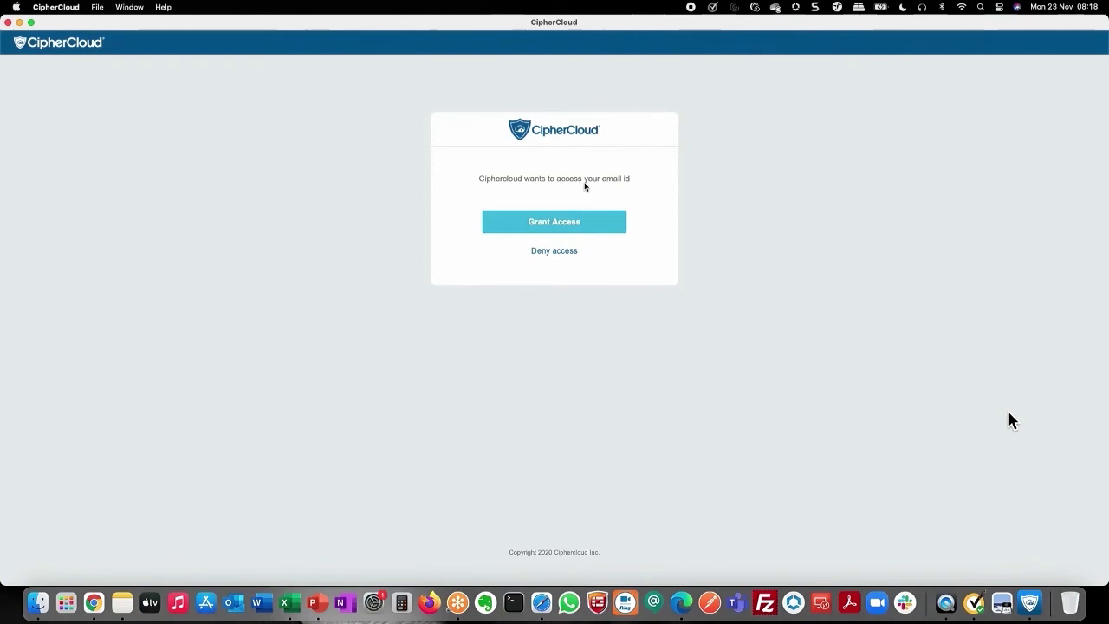
Grant CipherCloud access to the email id and switch on the Revoke Access Dynamic DRM policy.
click(566, 222)
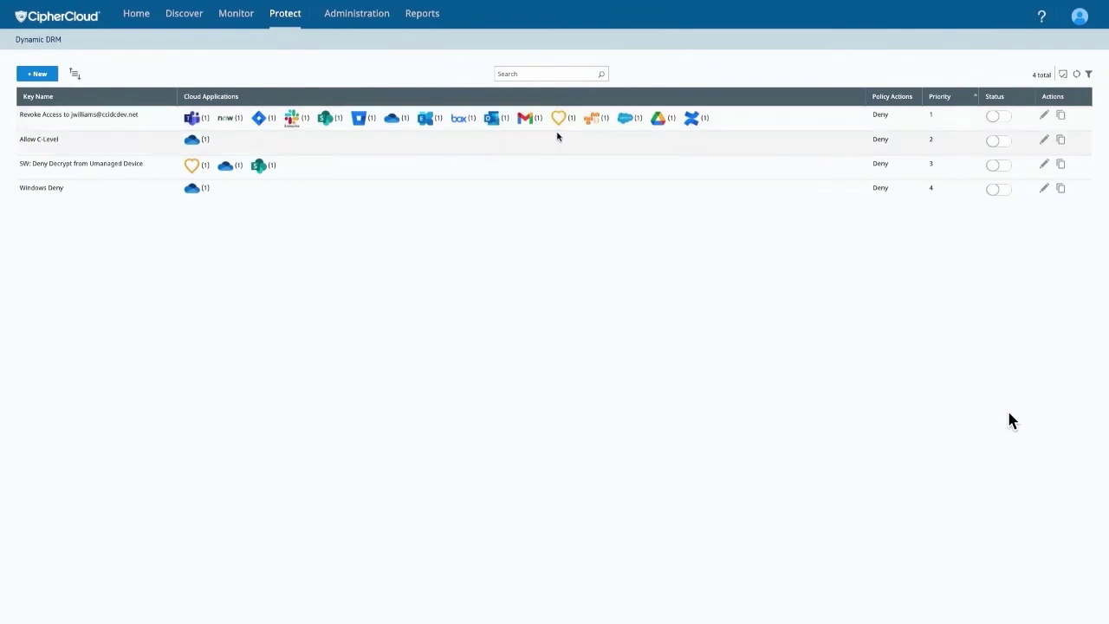
click(1002, 119)
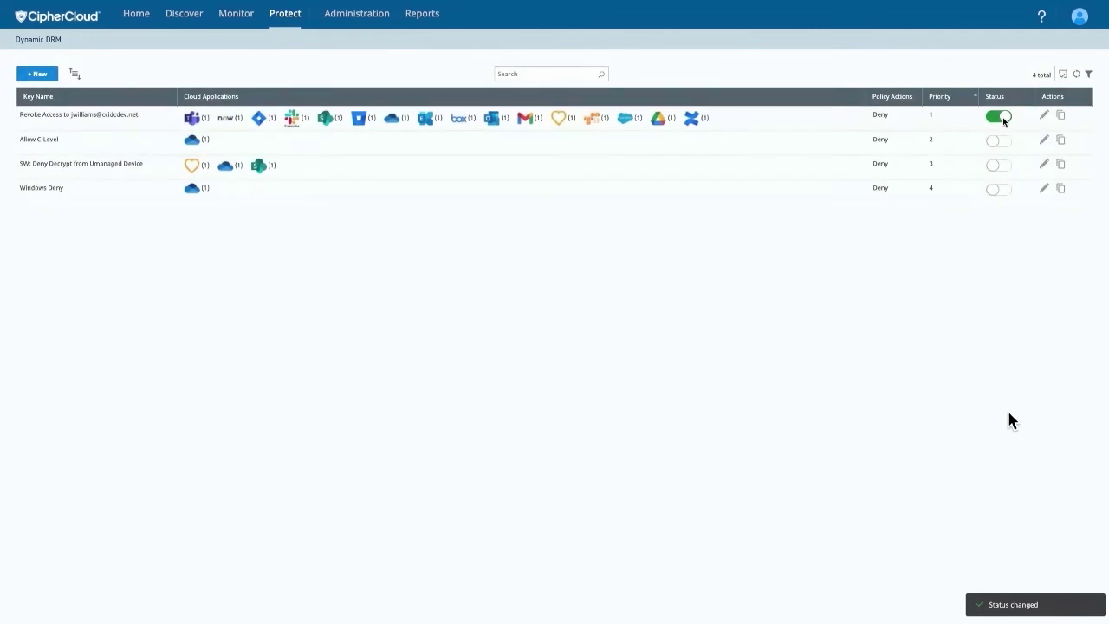